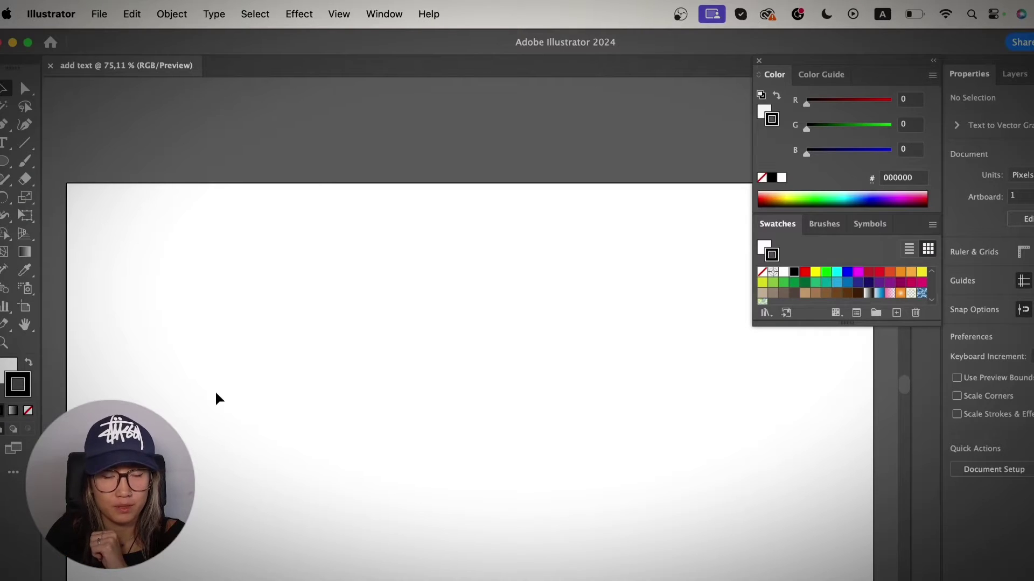
- Open the Type tool flyout to show the available text-creation tools
{"action": "left_click", "coordinate": [4, 143]}
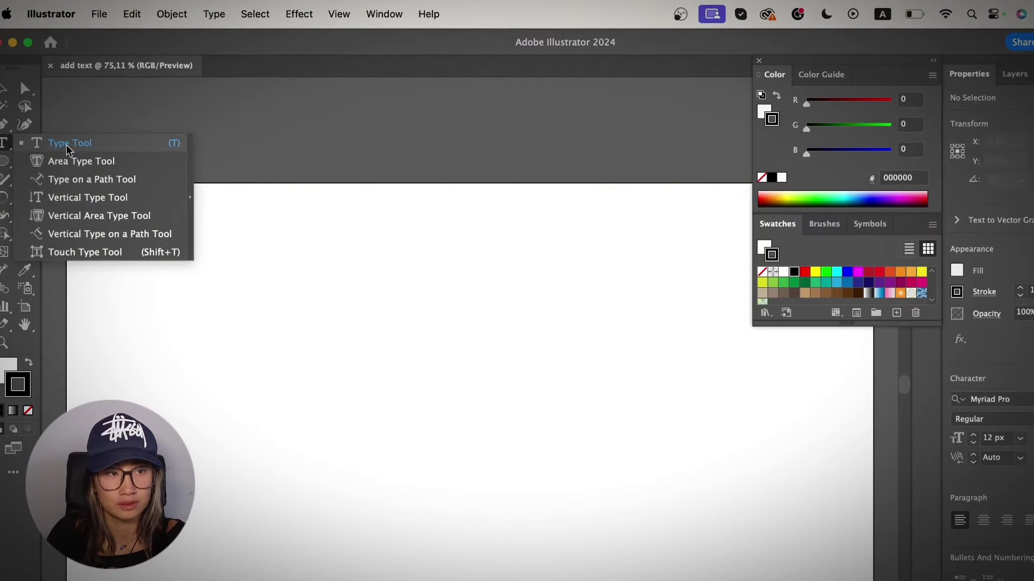
- Place point text reading 'Hello!' near the artboard centre with the Type Tool
{"action": "left_click", "coordinate": [67, 145]}
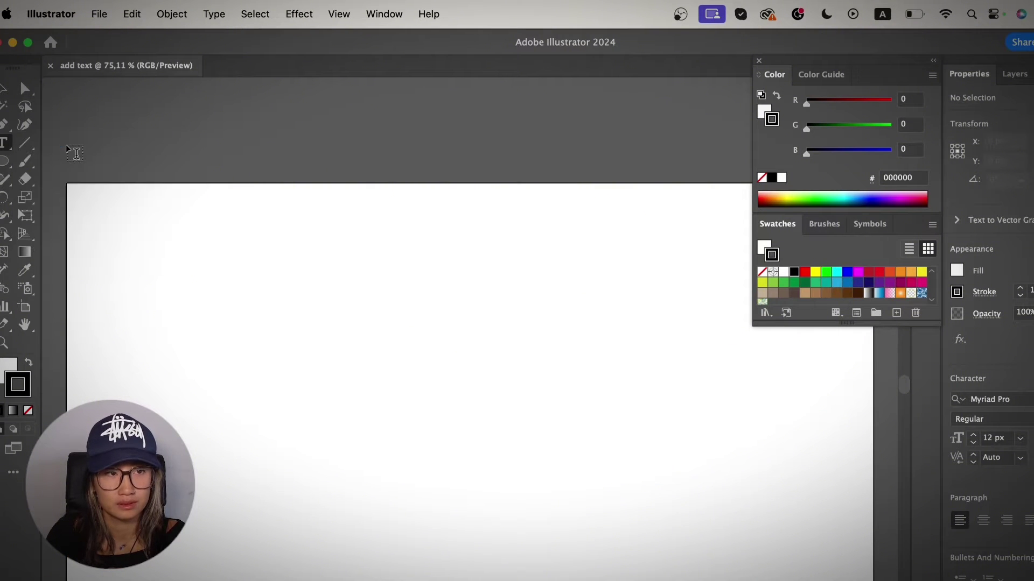
{"action": "left_click", "coordinate": [358, 326]}
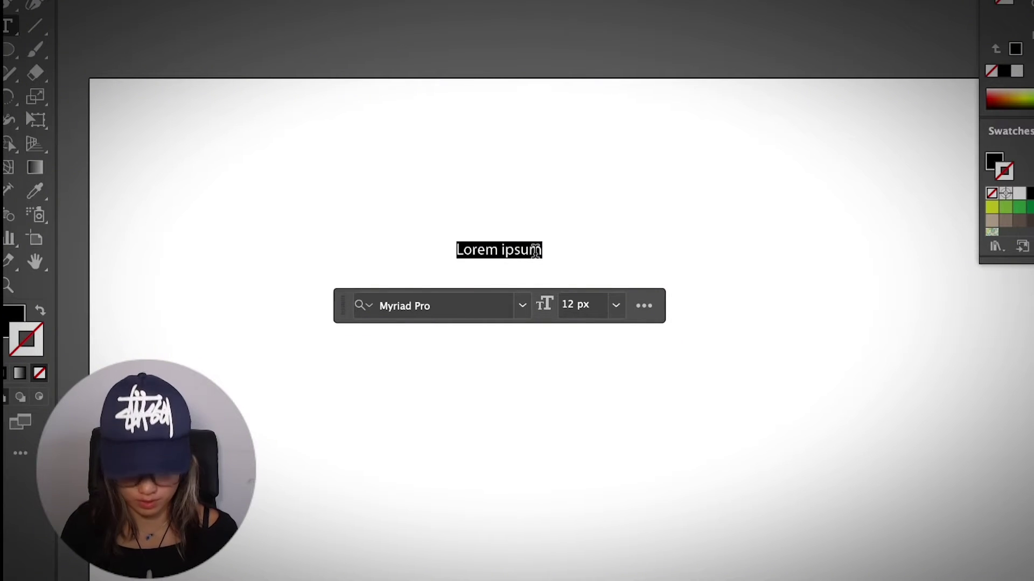
{"action": "type", "text": "Hello!"}
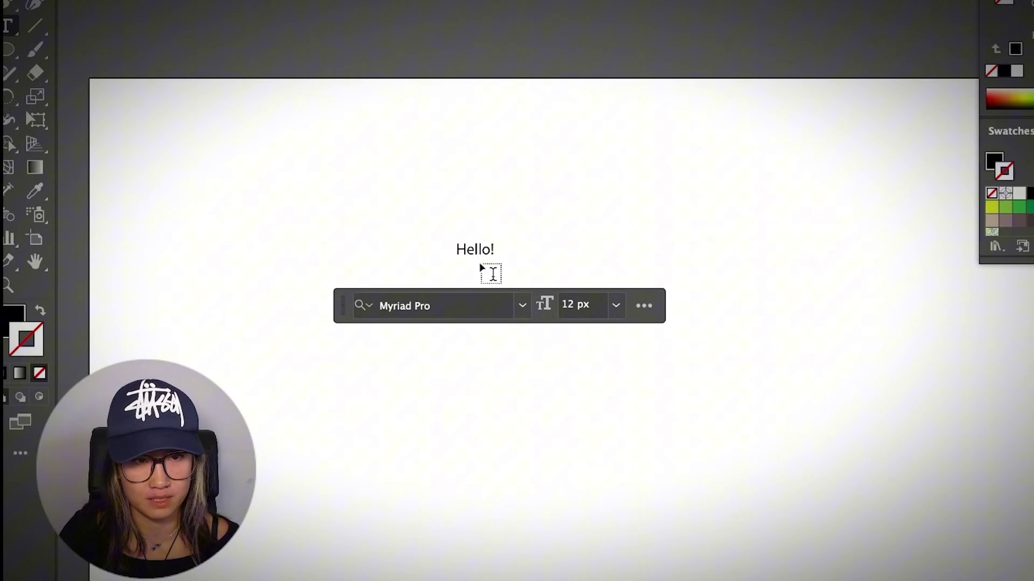
- Add vertical text reading 'hello' to the right of 'Hello!' using the Vertical Type Tool
{"action": "left_click", "coordinate": [10, 25]}
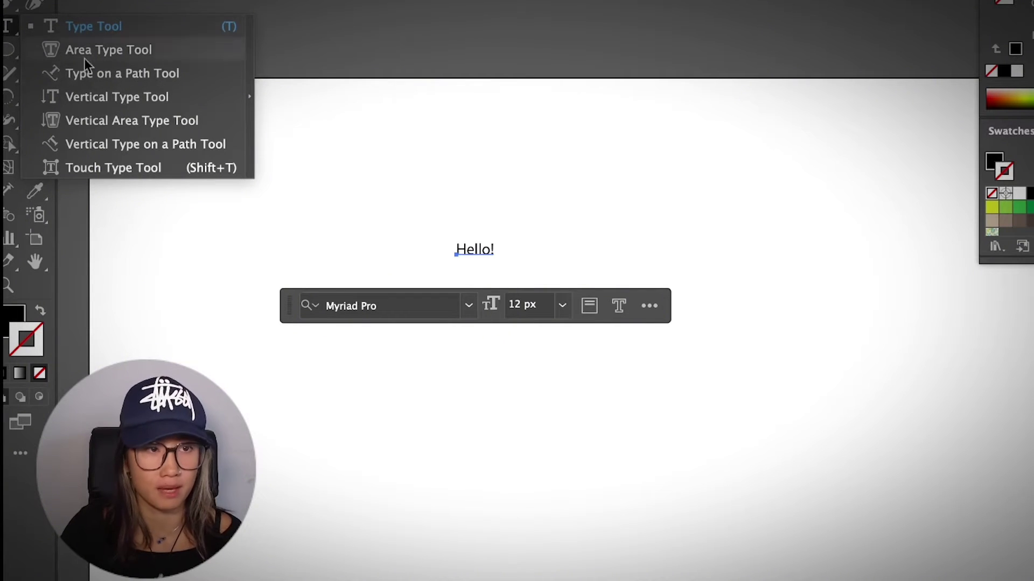
{"action": "left_click", "coordinate": [77, 98]}
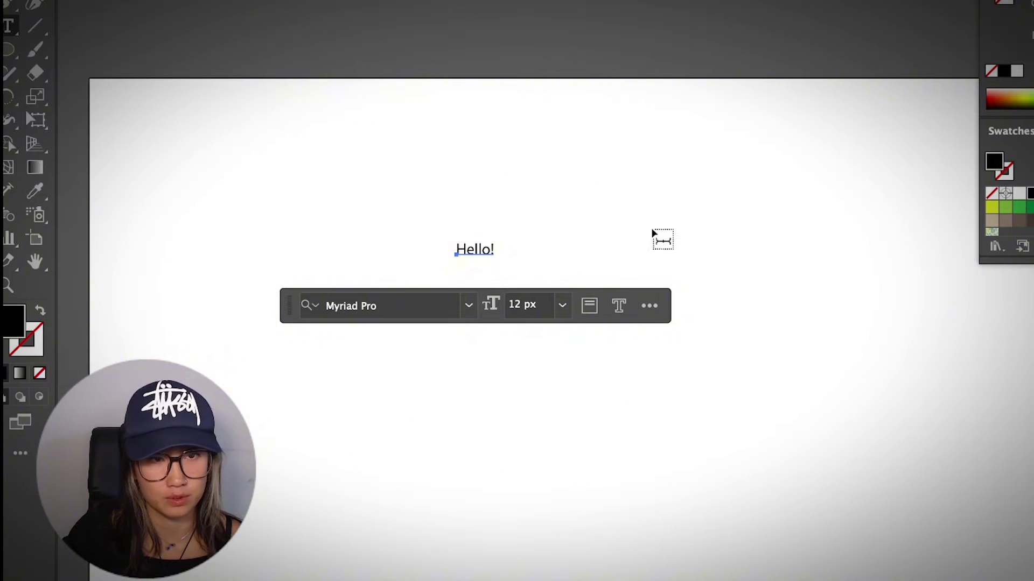
{"action": "left_click", "coordinate": [564, 211]}
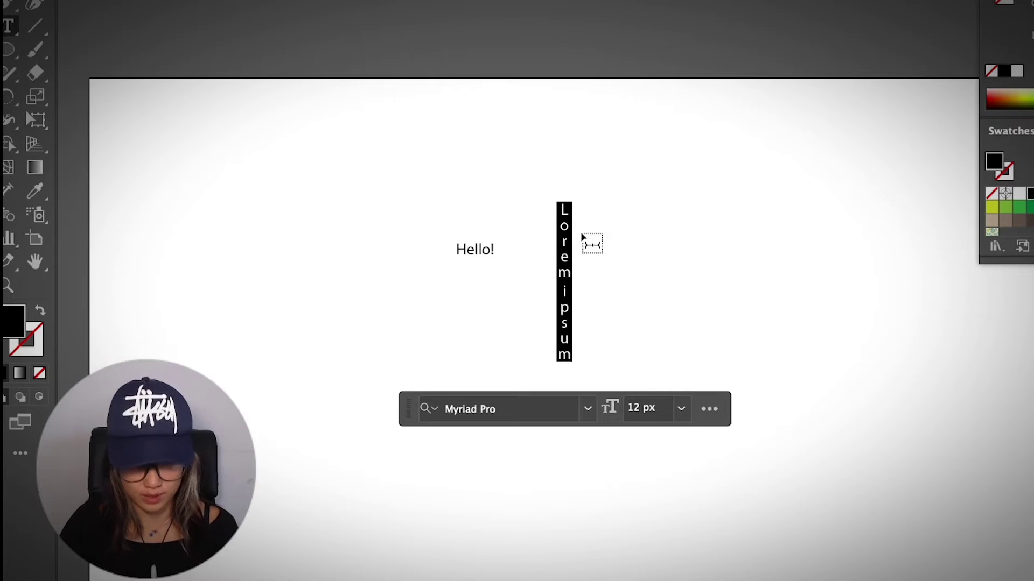
{"action": "type", "text": "hello"}
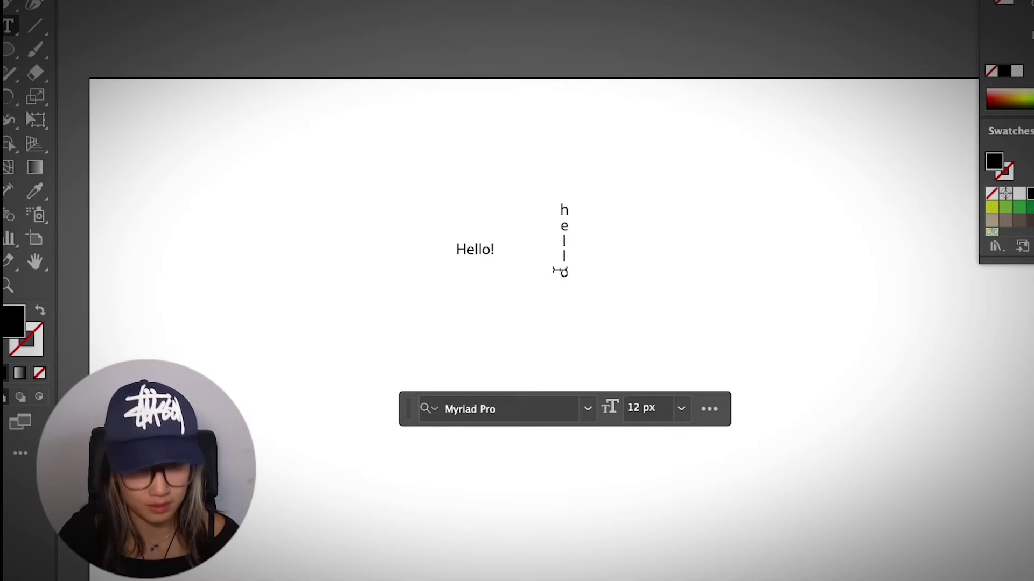
- Enlarge both the vertical 'hello' and 'Hello!' by dragging their corner handles
{"action": "key", "text": "Escape"}
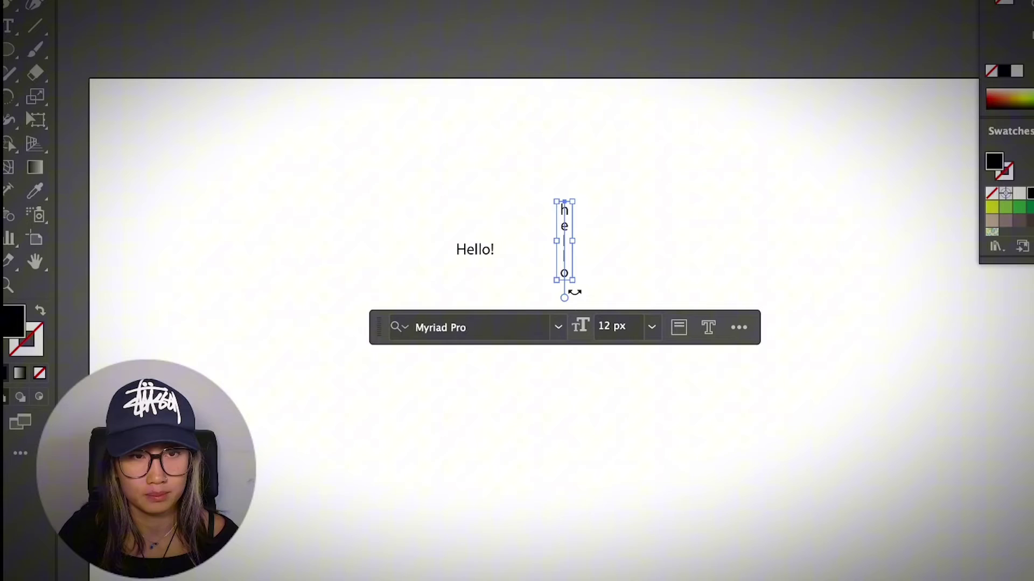
{"action": "left_click_drag", "start_coordinate": [575, 280], "coordinate": [798, 518]}
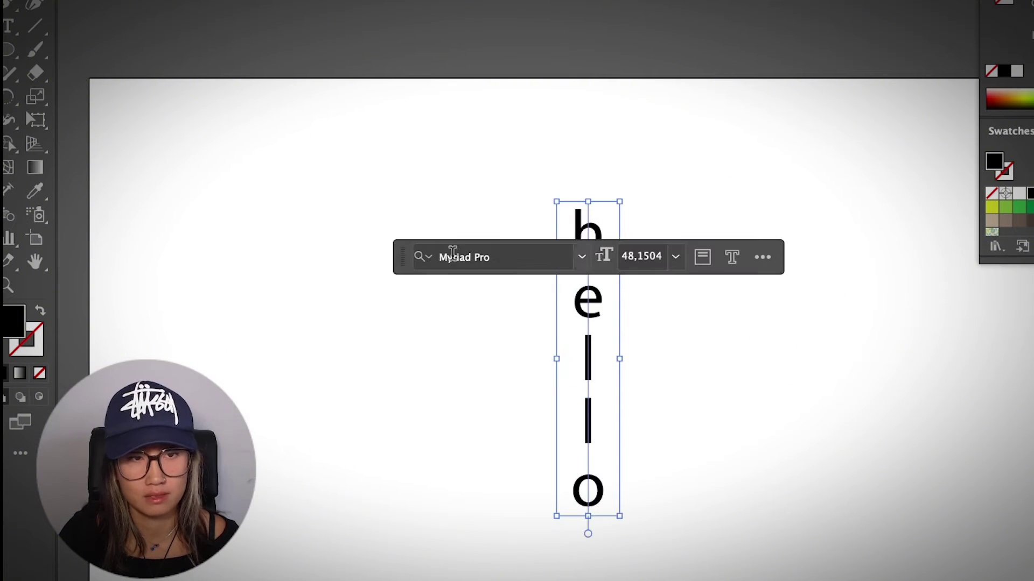
{"action": "left_click", "coordinate": [673, 404]}
{"action": "left_click", "coordinate": [474, 249]}
{"action": "left_click_drag", "start_coordinate": [496, 264], "coordinate": [677, 350]}
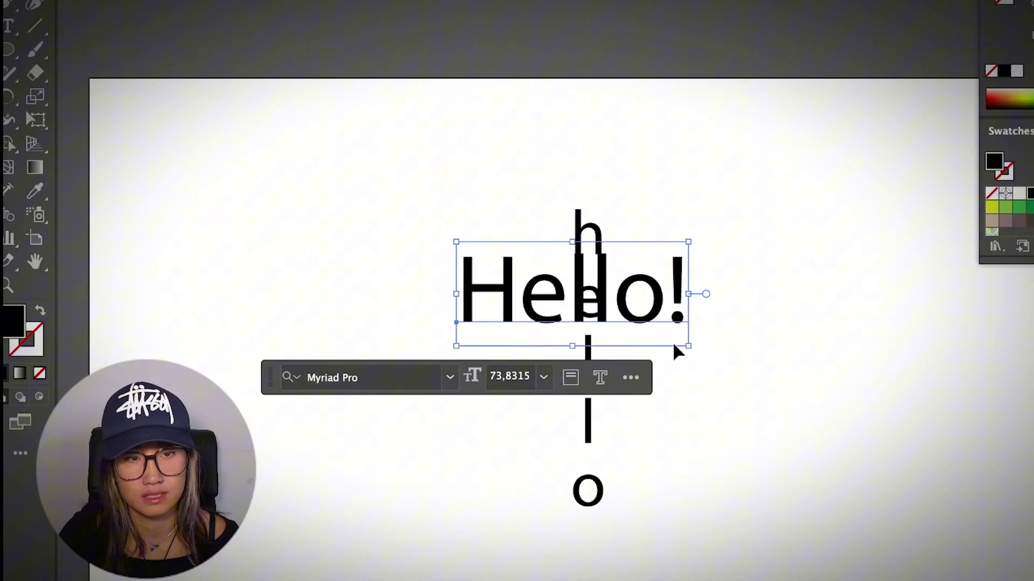
{"action": "left_click_drag", "start_coordinate": [577, 299], "coordinate": [366, 285]}
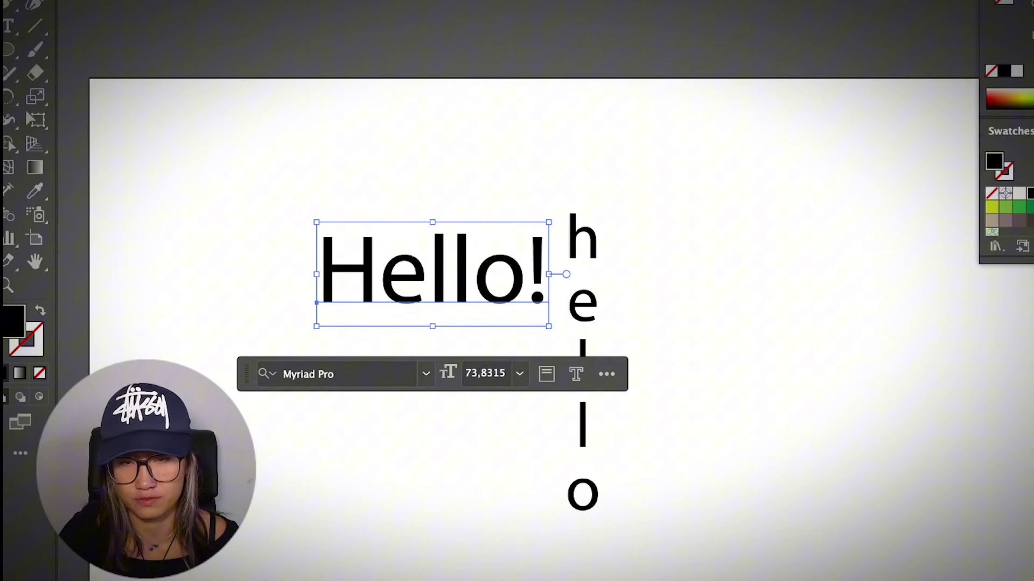
- Set 'Hello!' in Acumin Pro Wide Black
{"action": "left_click", "coordinate": [1033, 358]}
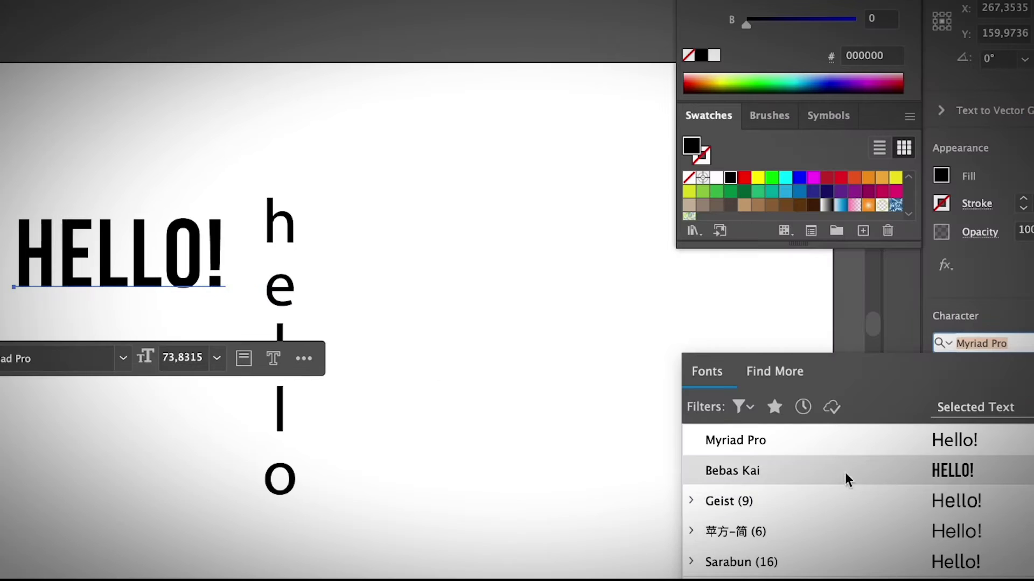
{"action": "scroll", "coordinate": [844, 473], "scroll_direction": "down", "scroll_amount": 3}
{"action": "left_click", "coordinate": [871, 476]}
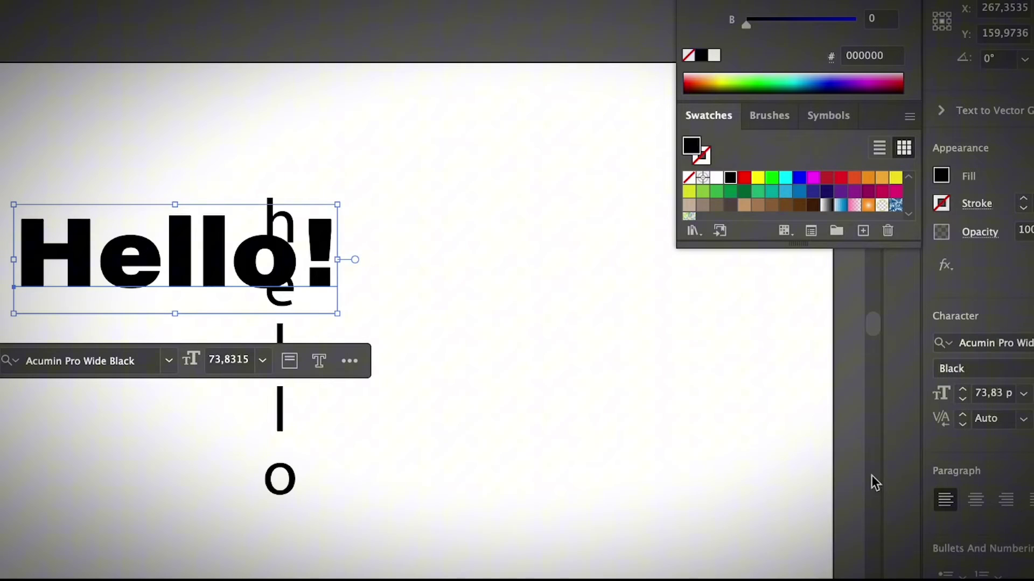
- Reposition 'Hello!' so the vertical 'hello' sits just to its right
{"action": "left_click", "coordinate": [476, 335]}
{"action": "left_click_drag", "start_coordinate": [224, 293], "coordinate": [145, 352]}
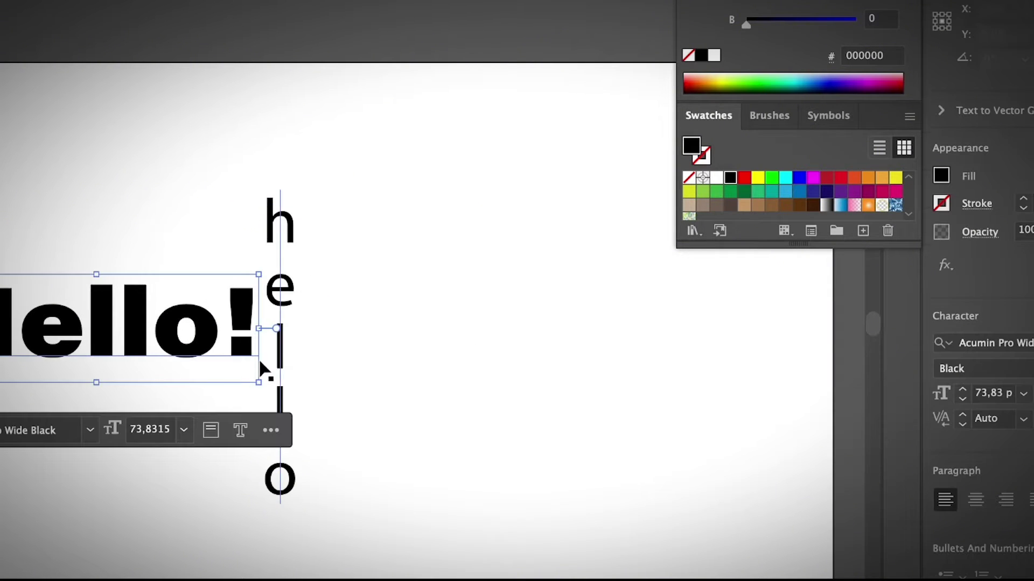
{"action": "left_click_drag", "start_coordinate": [272, 369], "coordinate": [405, 369]}
{"action": "left_click_drag", "start_coordinate": [215, 343], "coordinate": [298, 257]}
{"action": "left_click", "coordinate": [466, 282]}
{"action": "left_click", "coordinate": [136, 275]}
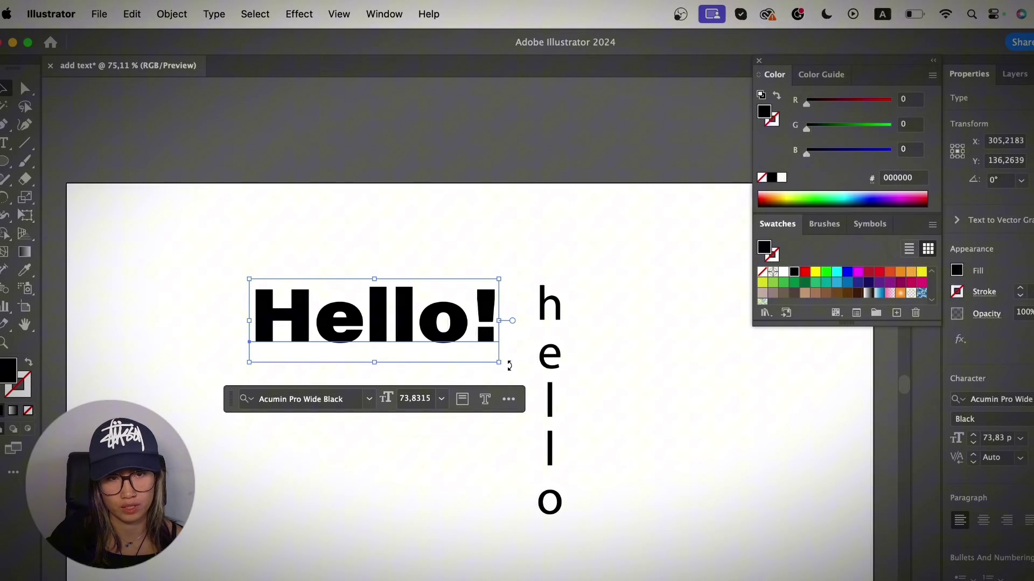
- Rotate 'Hello!' to stand on end, then undo the rotation
{"action": "left_click_drag", "start_coordinate": [506, 365], "coordinate": [368, 451]}
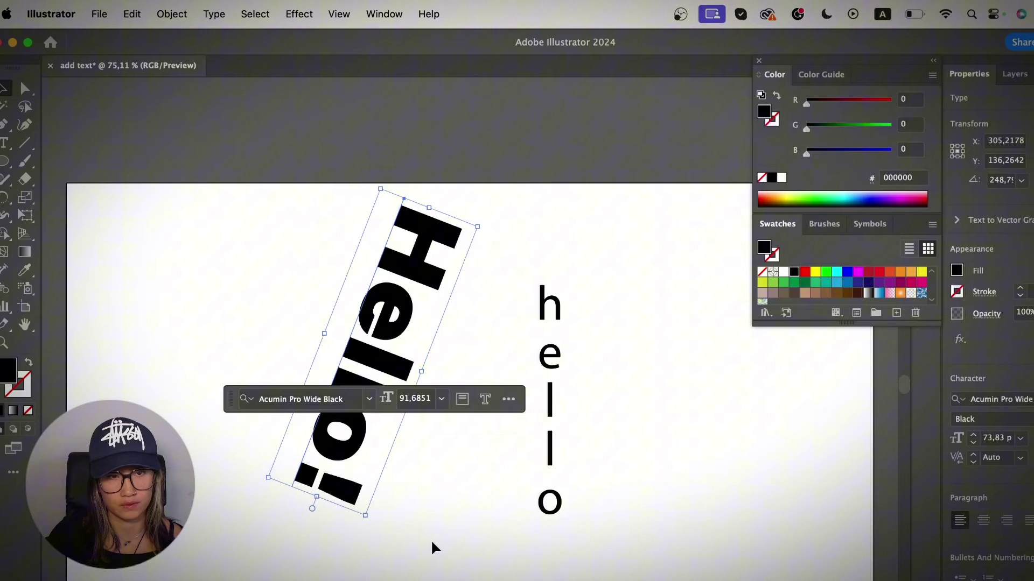
{"action": "left_click", "coordinate": [447, 530]}
{"action": "key", "text": "ctrl+z"}
{"action": "left_click", "coordinate": [492, 412]}
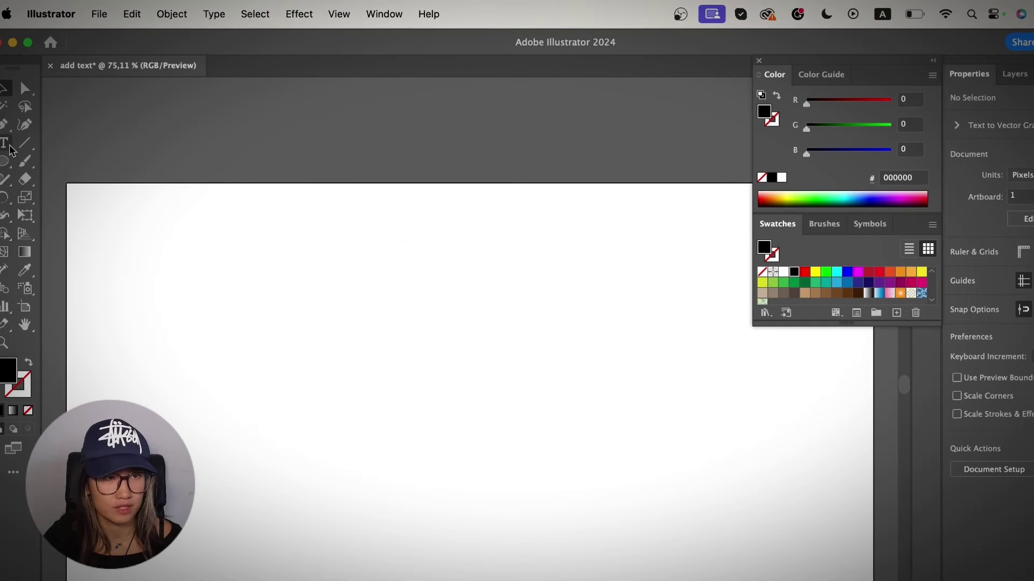
- Draw an area-type text frame near the artboard centre with the Area Type Tool
{"action": "left_click", "coordinate": [10, 145]}
{"action": "left_click", "coordinate": [76, 156]}
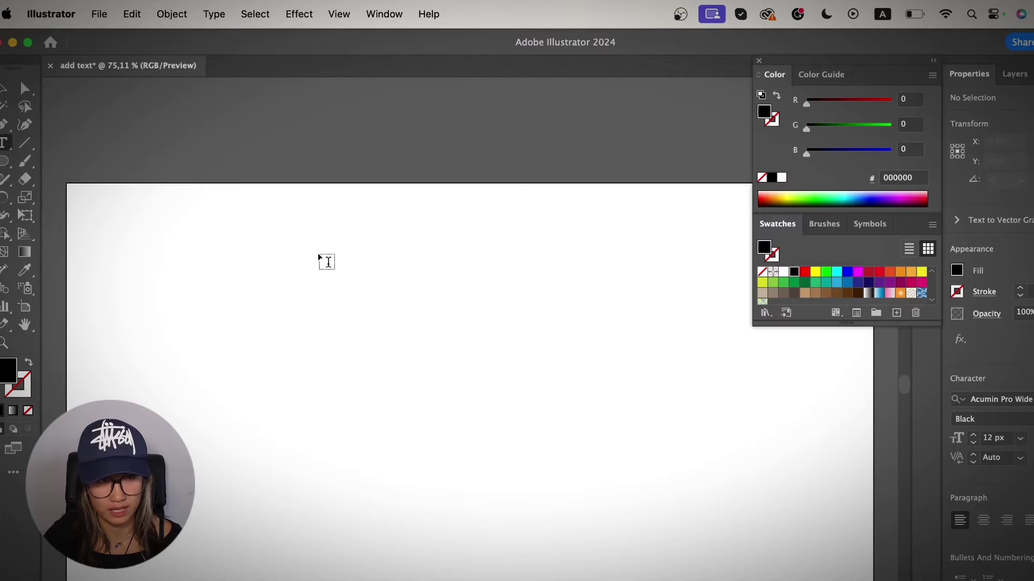
{"action": "left_click_drag", "start_coordinate": [306, 251], "coordinate": [619, 493]}
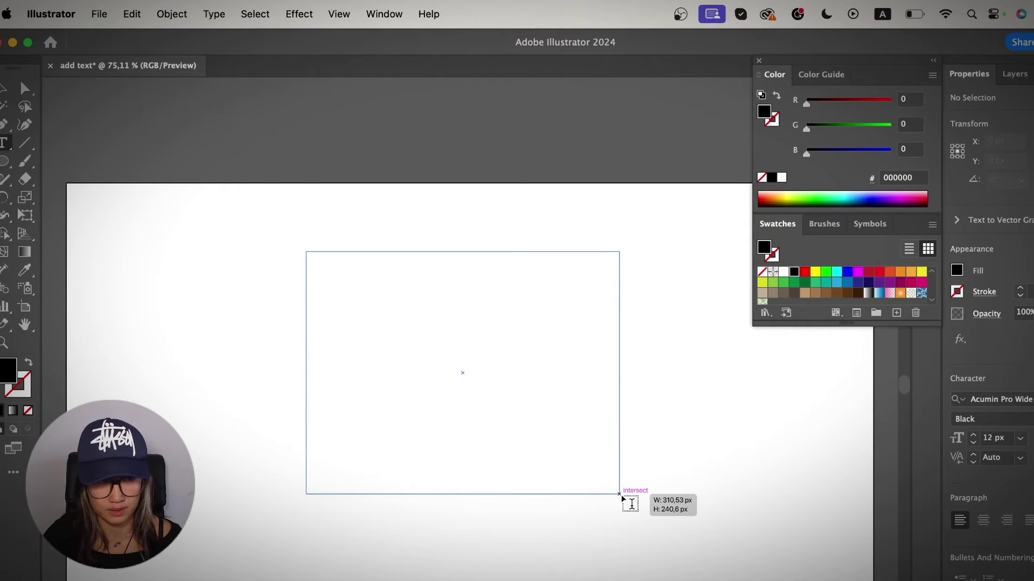
{"action": "left_click_drag", "start_coordinate": [619, 493], "coordinate": [619, 494]}
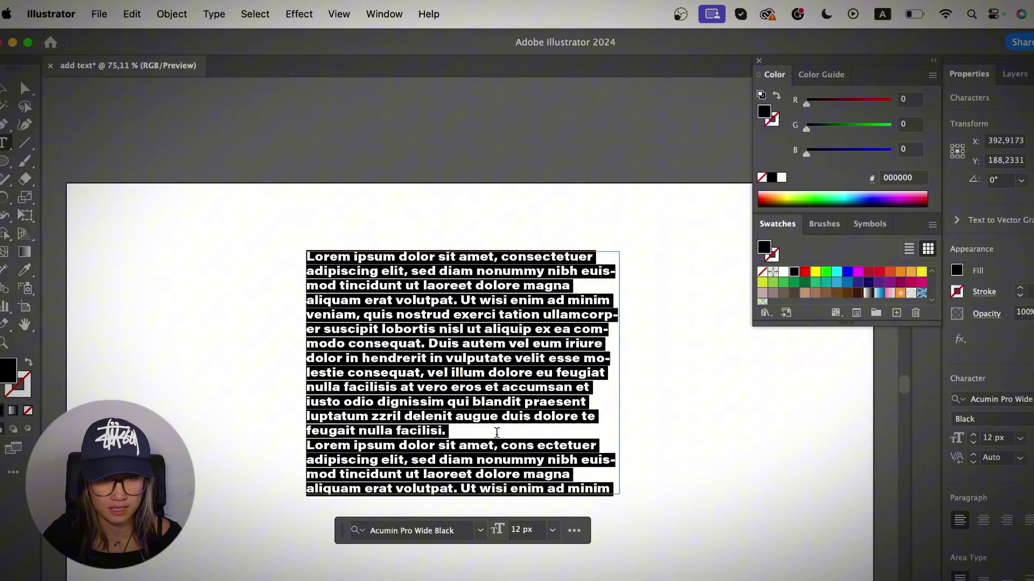
- Replace the frame's placeholder text with a single pasted Lorem ipsum paragraph
{"action": "left_click", "coordinate": [546, 474]}
{"action": "left_click_drag", "start_coordinate": [612, 494], "coordinate": [289, 236]}
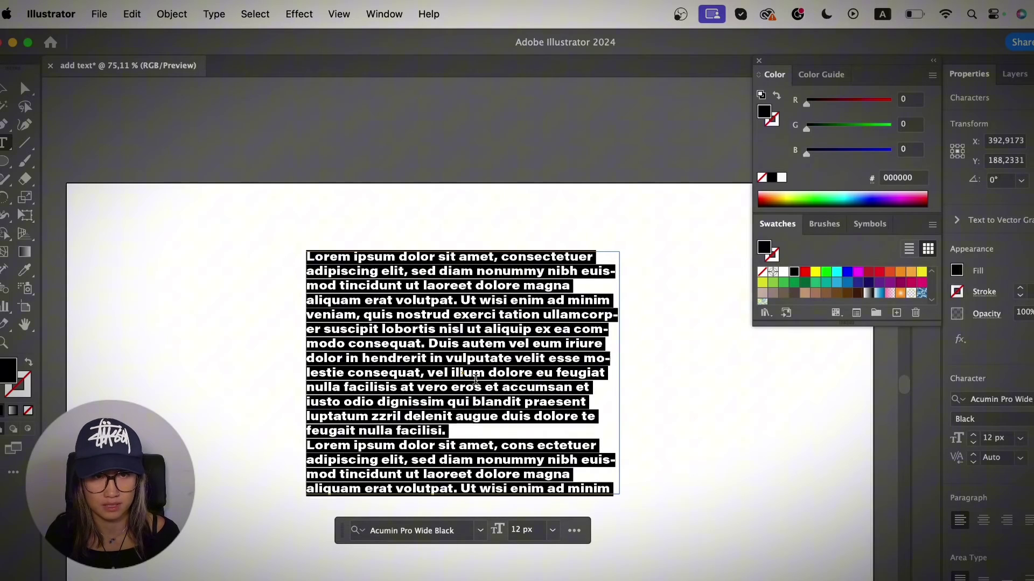
{"action": "type", "text": "Lorem ipsum dolor sit amet, consectetur adipiscing elit, sed do eiusmod tempor incididunt ut labore et dolore magna aliqua. Ut enim ad minim veniam, quis nostrud exercitation ullamco laboris nisi ut aliquip ex ea commodo consequat. Duis aute irure dolor in reprehenderit in voluptate velit esse cillum dolore eu fugiat nulla pariatur. Excepteur sint occaecat cupidatat non proident, sunt in culpa qui officia deserunt mollit anim id est laborum."}
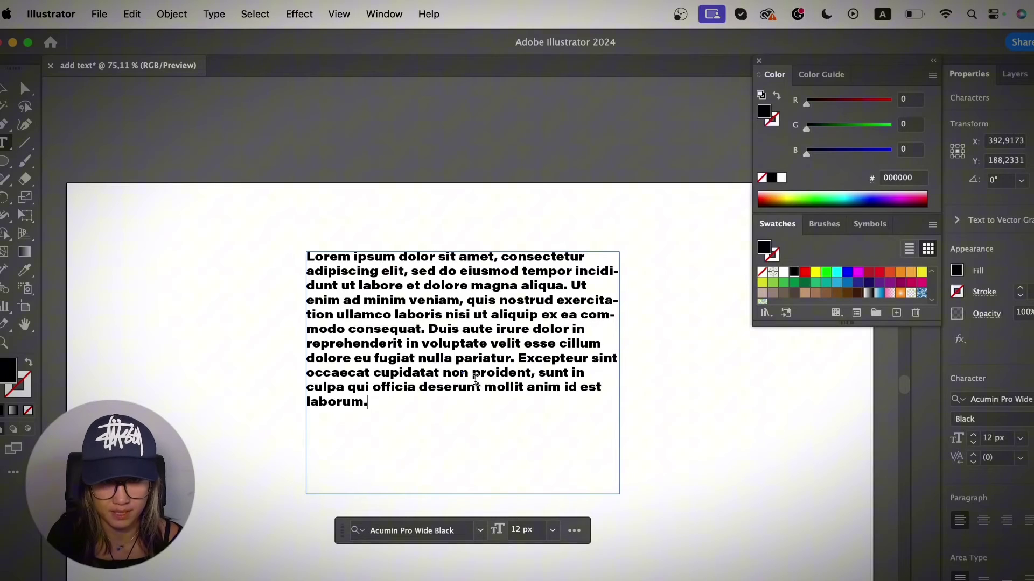
{"action": "left_click", "coordinate": [661, 413], "text": "super"}
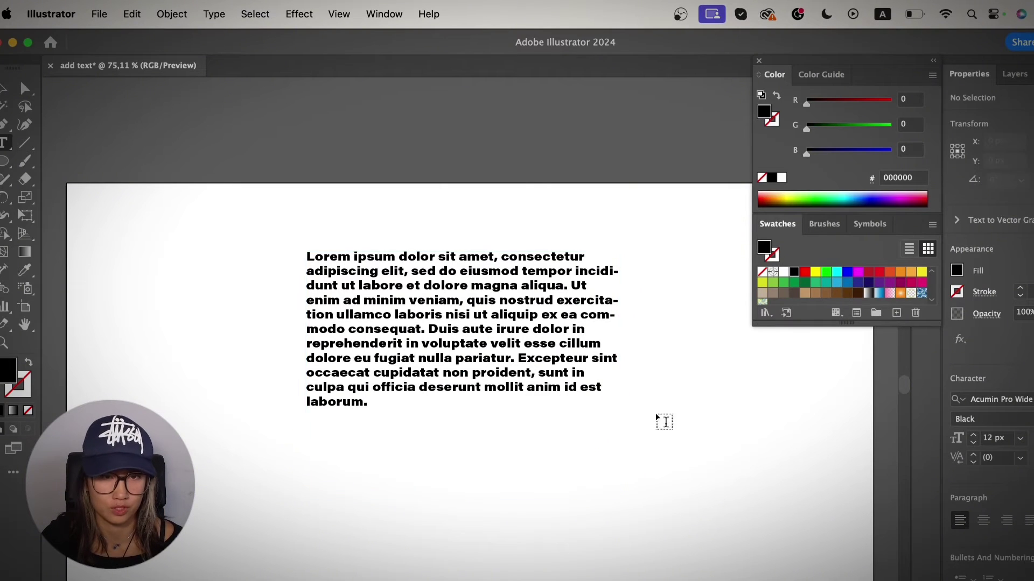
{"action": "left_click", "coordinate": [515, 344]}
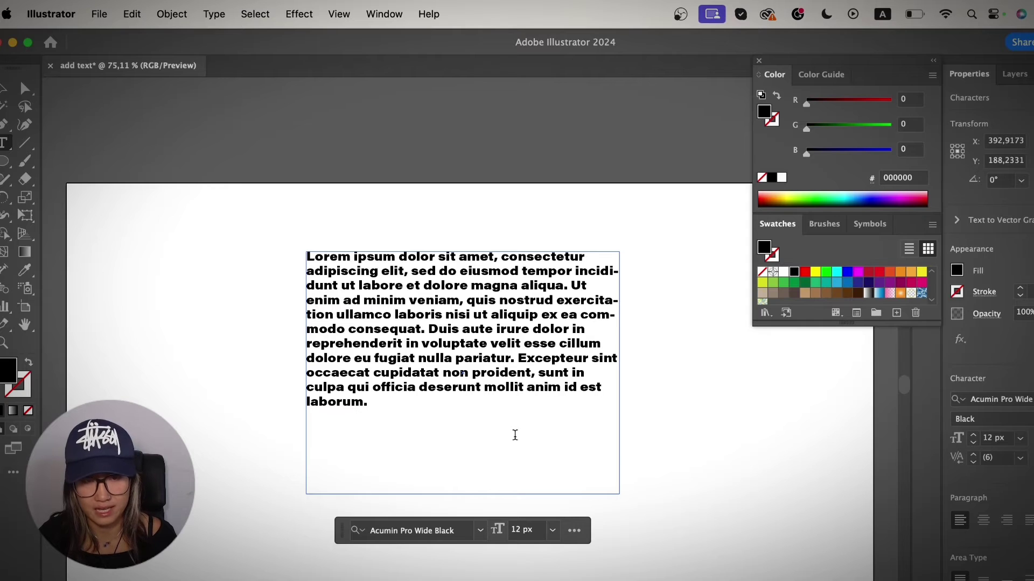
- Rotate the Lorem ipsum text frame to tilt it about 28°
{"action": "key", "text": "Escape"}
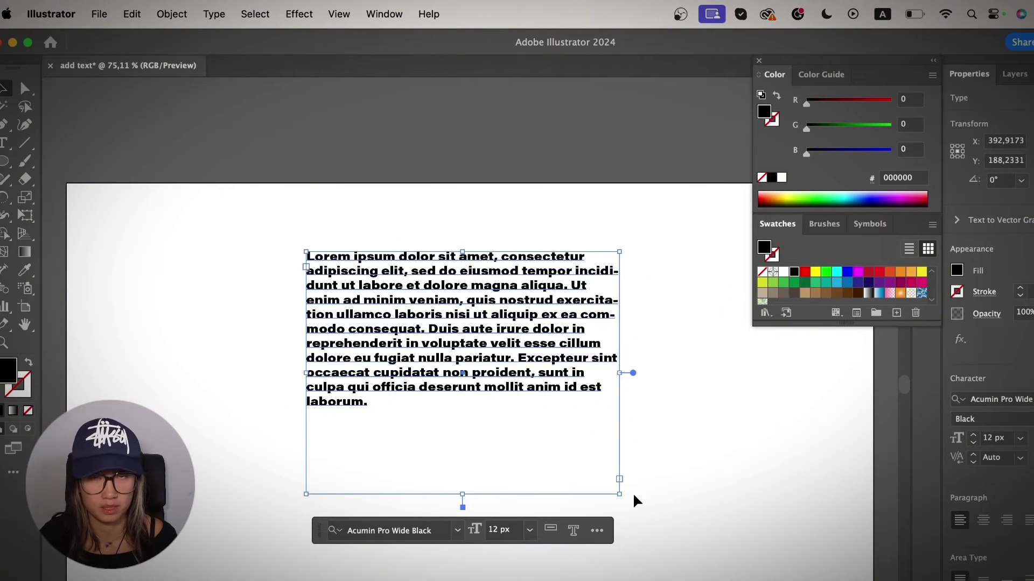
{"action": "left_click_drag", "start_coordinate": [625, 494], "coordinate": [654, 414]}
{"action": "left_click", "coordinate": [664, 444]}
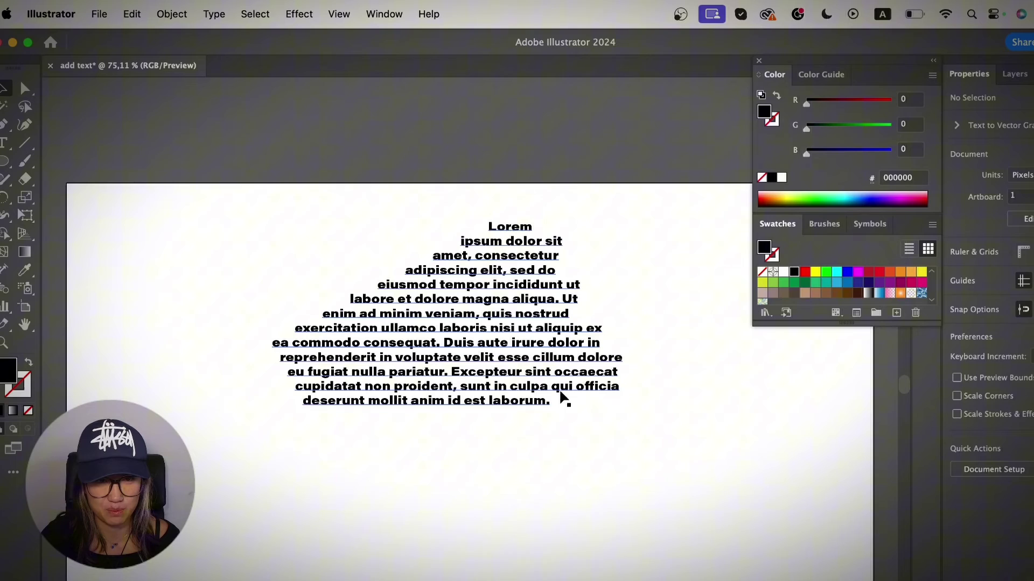
- Widen the rotated frame so the paragraph reflows onto longer lines
{"action": "left_click", "coordinate": [560, 403]}
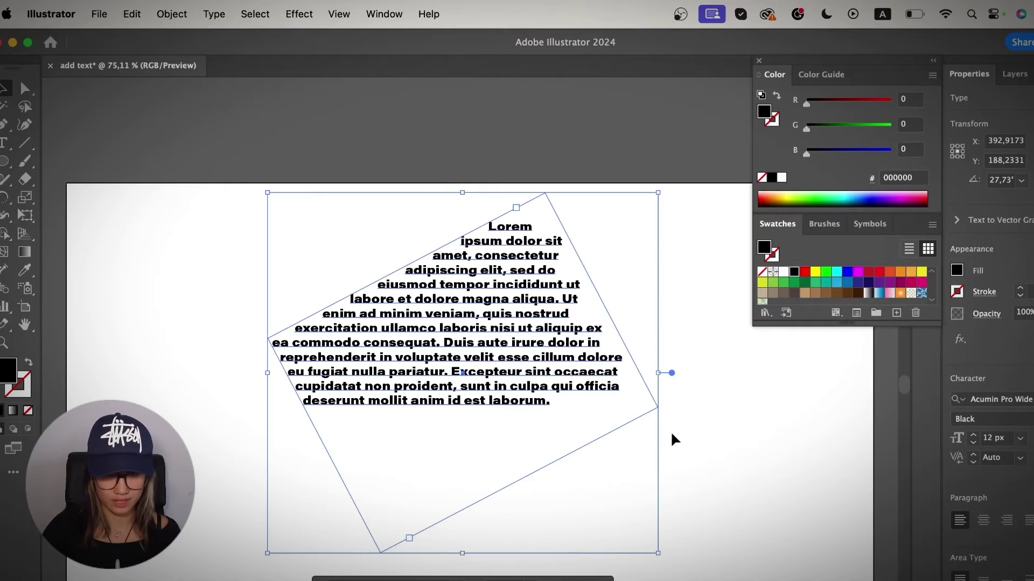
{"action": "left_click_drag", "start_coordinate": [663, 372], "coordinate": [719, 428]}
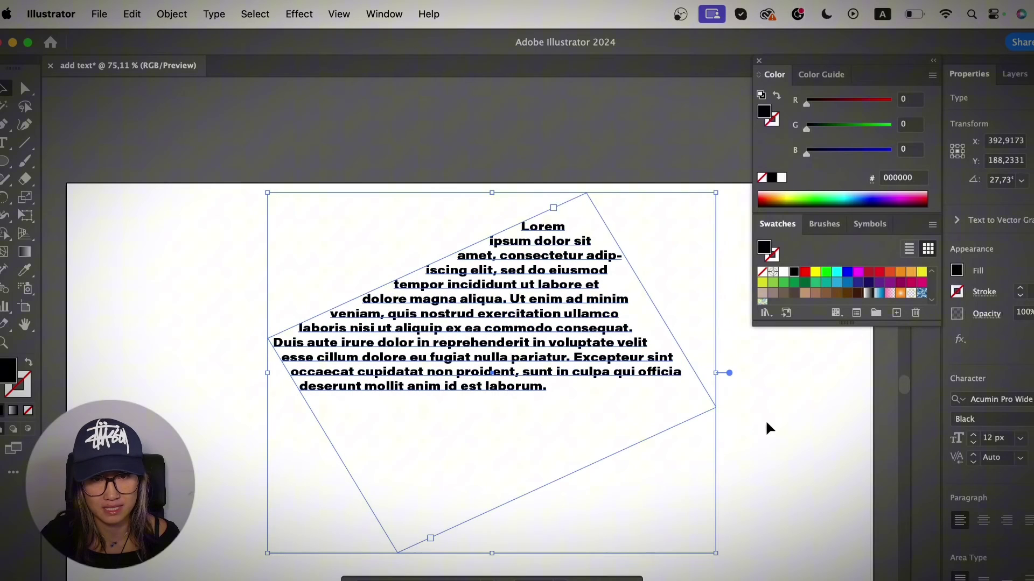
{"action": "left_click", "coordinate": [662, 422]}
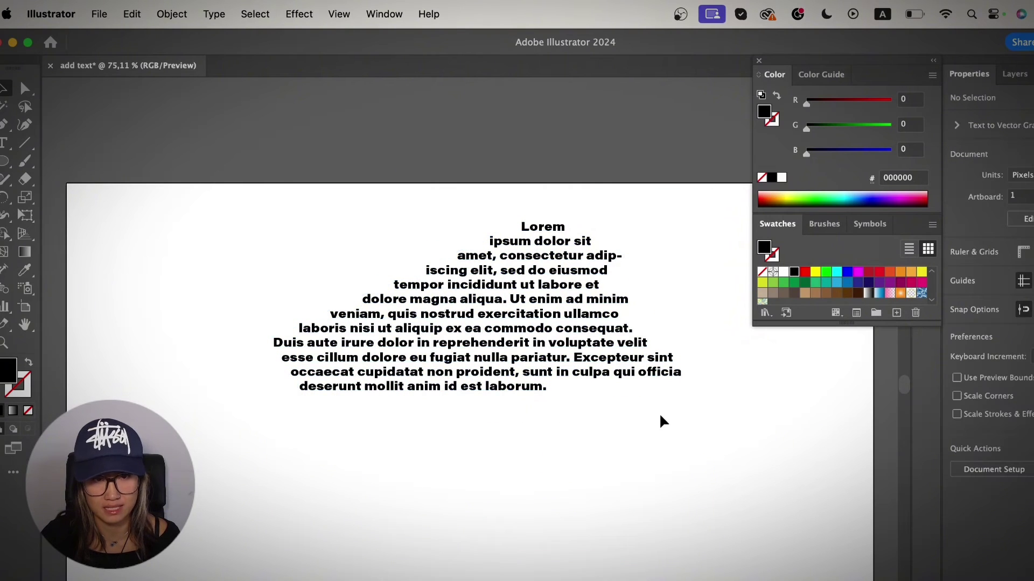
{"action": "left_click", "coordinate": [545, 384]}
{"action": "left_click", "coordinate": [716, 473]}
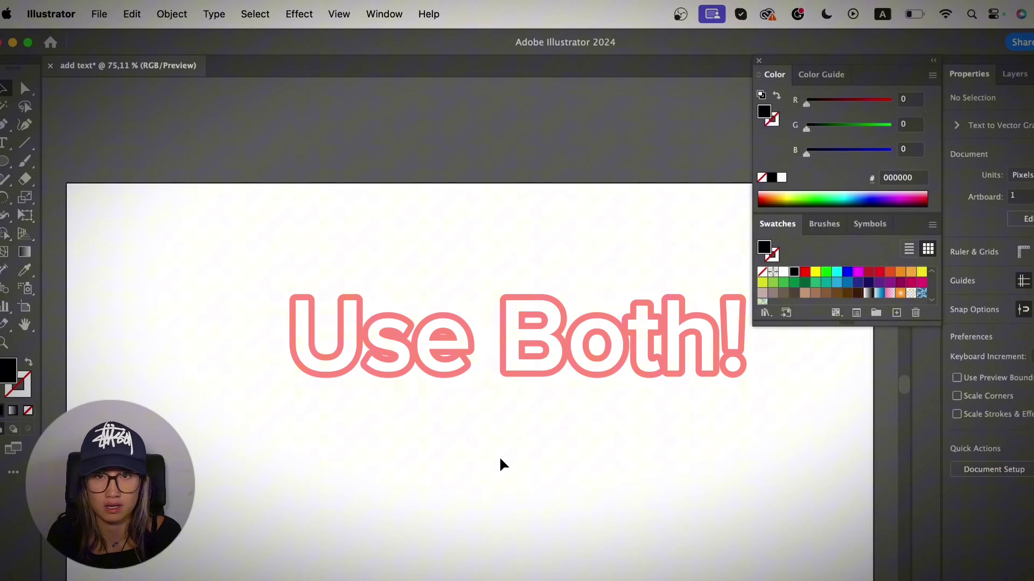
- Undo to remove the leftover text, leaving the artboard empty
{"action": "key", "text": "super+z"}
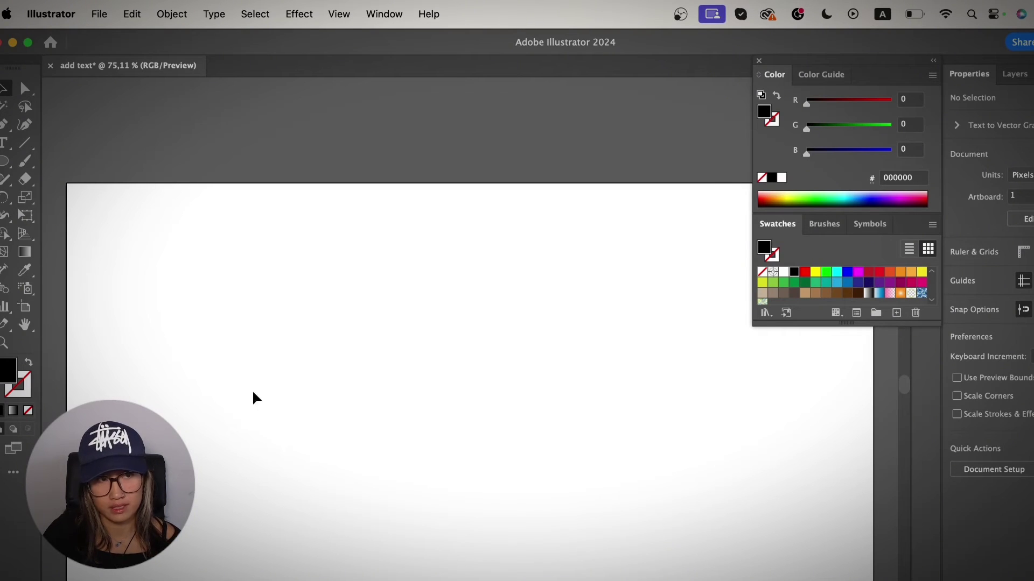
- Type the title line 'Happy New Year' near the top of the artboard
{"action": "key", "text": "t"}
{"action": "left_click", "coordinate": [406, 287]}
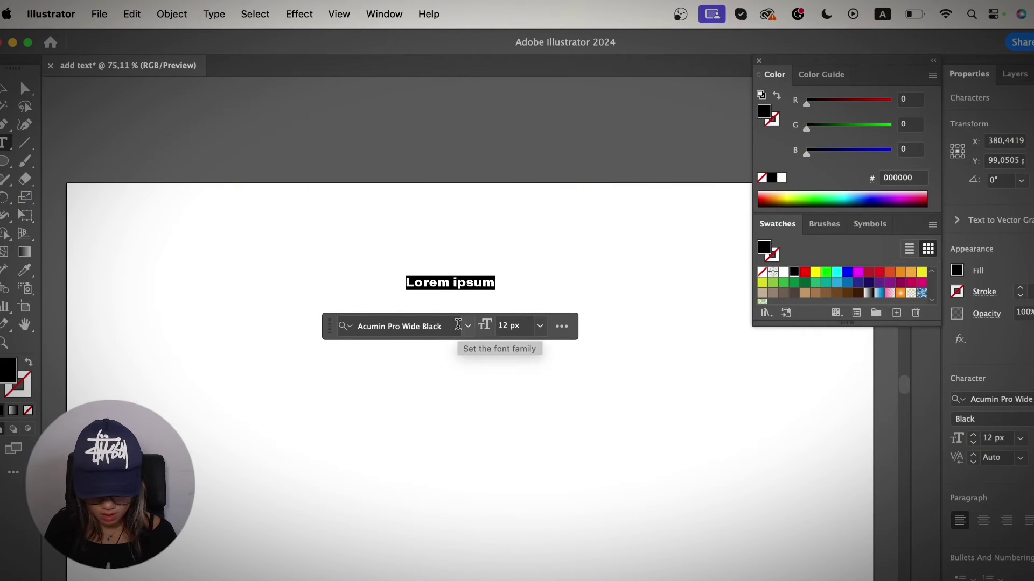
{"action": "type", "text": "Happy Nr"}
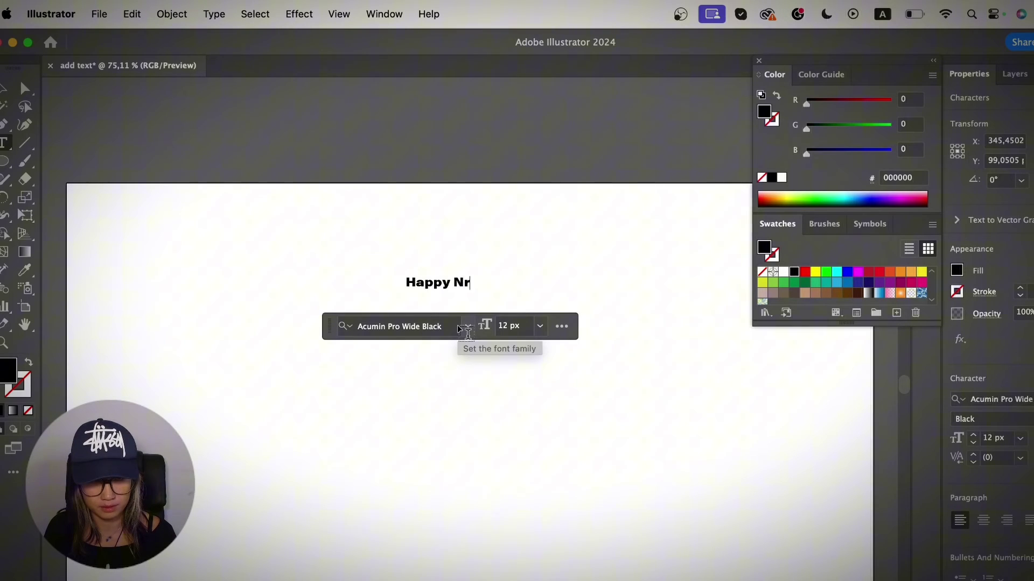
{"action": "key", "text": "BackSpace"}
{"action": "type", "text": "ew Year"}
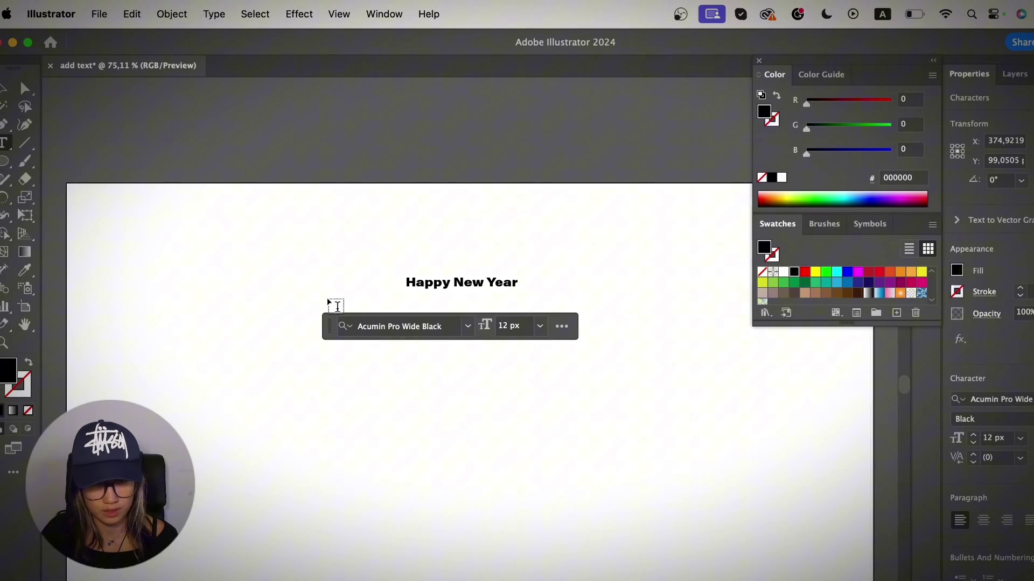
- Add a text area below with 'Hope you have a great year, blah' plus pasted Lorem ipsum
{"action": "left_click_drag", "start_coordinate": [347, 301], "coordinate": [589, 514]}
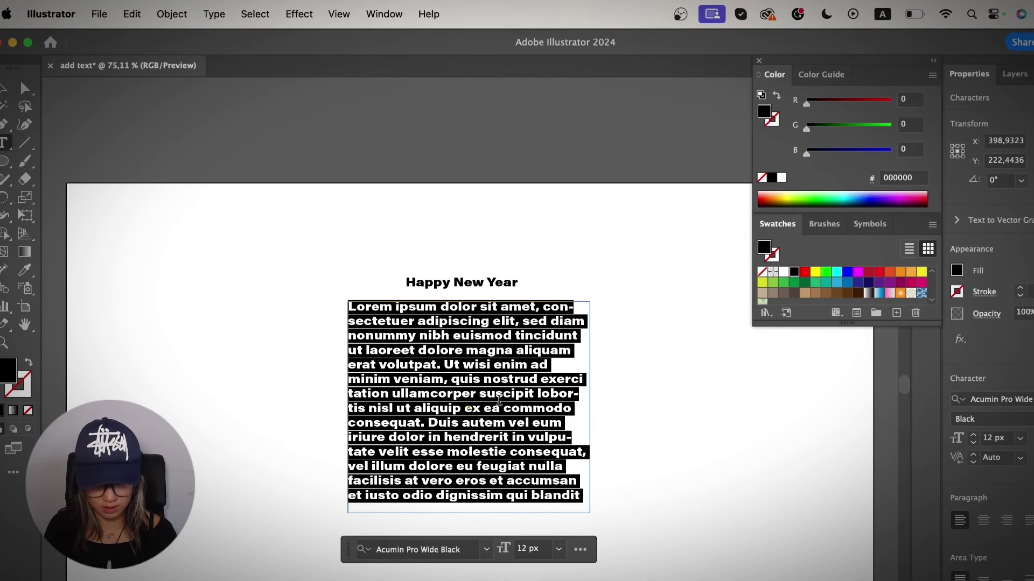
{"action": "type", "text": "Hope you hae"}
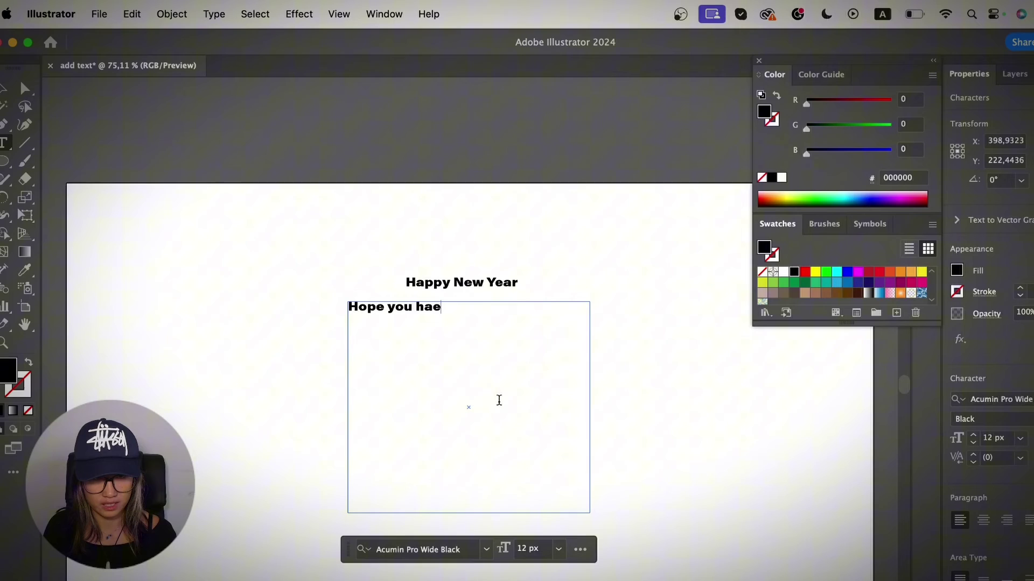
{"action": "key", "text": "BackSpace"}
{"action": "type", "text": "ve a great"}
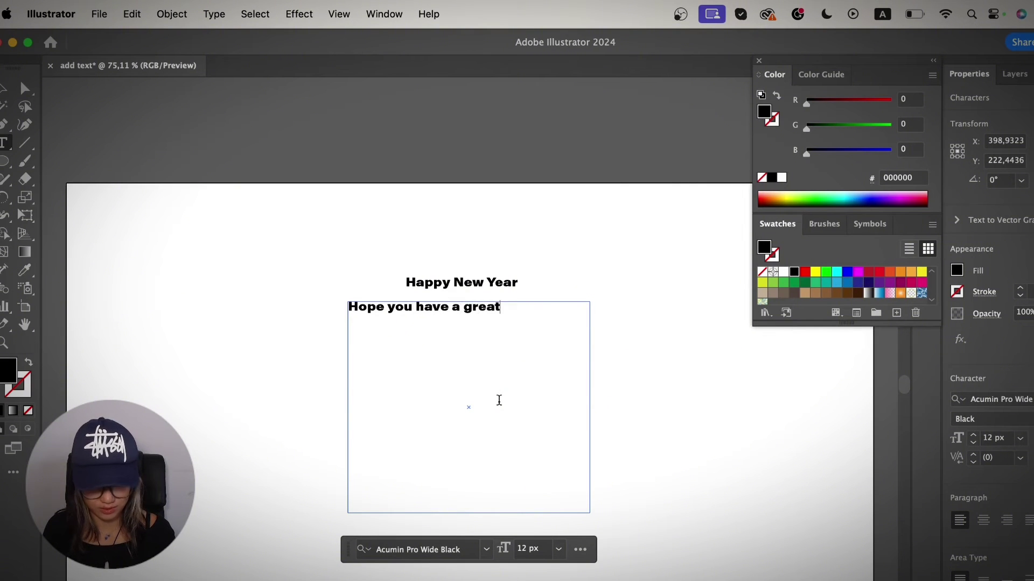
{"action": "type", "text": " year, blah"}
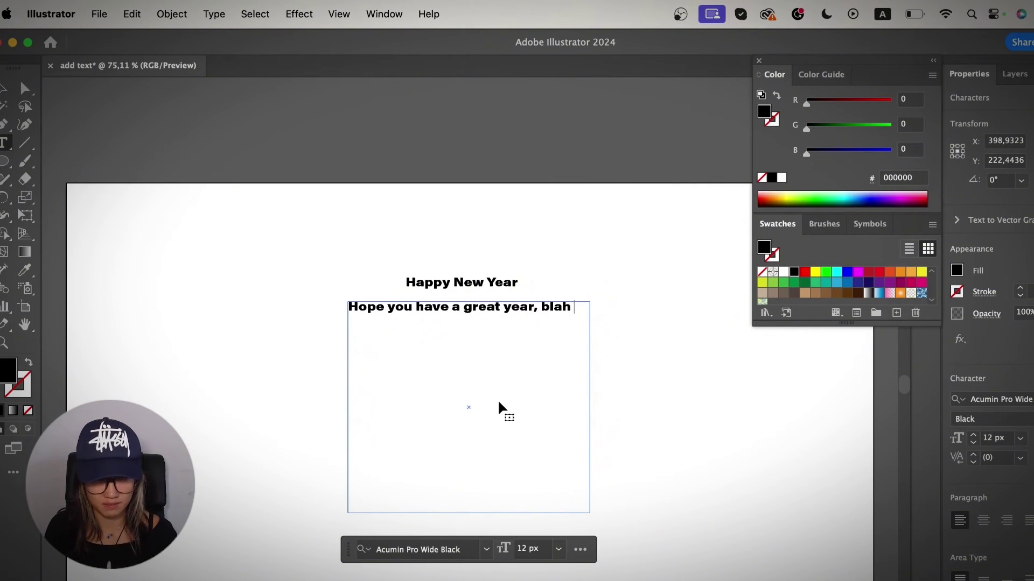
{"action": "key", "text": "super+v"}
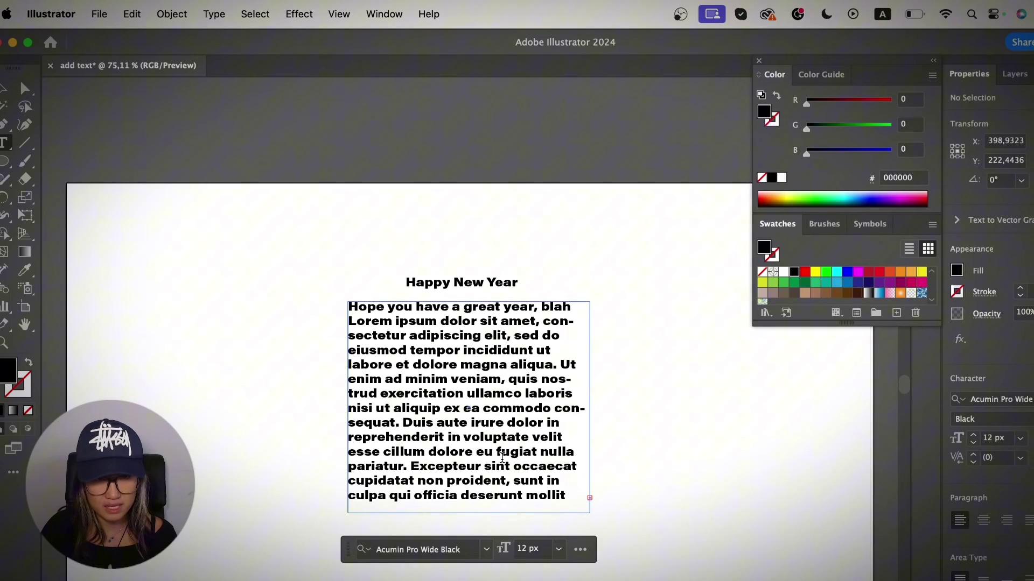
{"action": "key", "text": "super+a"}
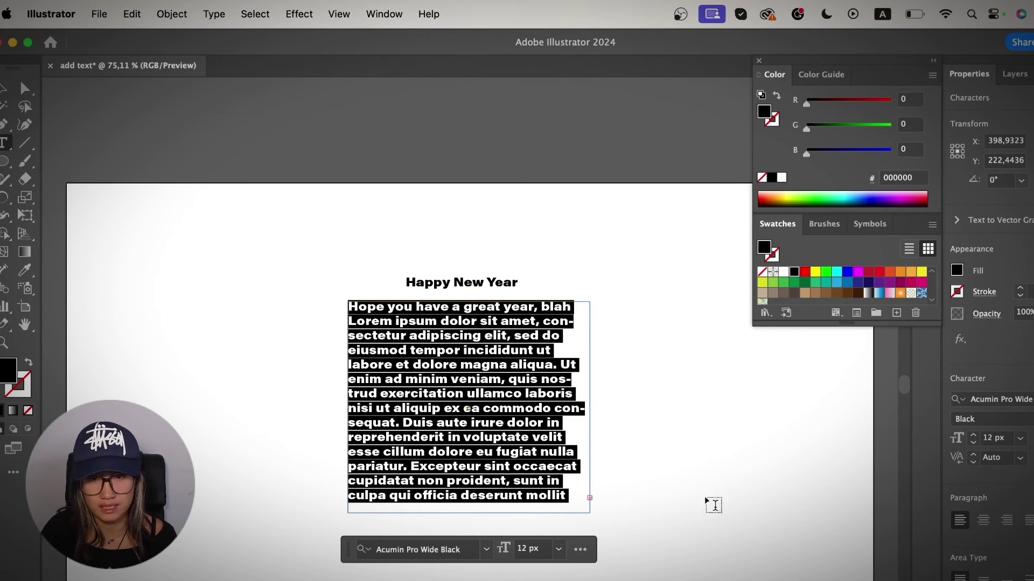
- Change the selected body paragraph's font to Myriad Pro
{"action": "left_click", "coordinate": [991, 399]}
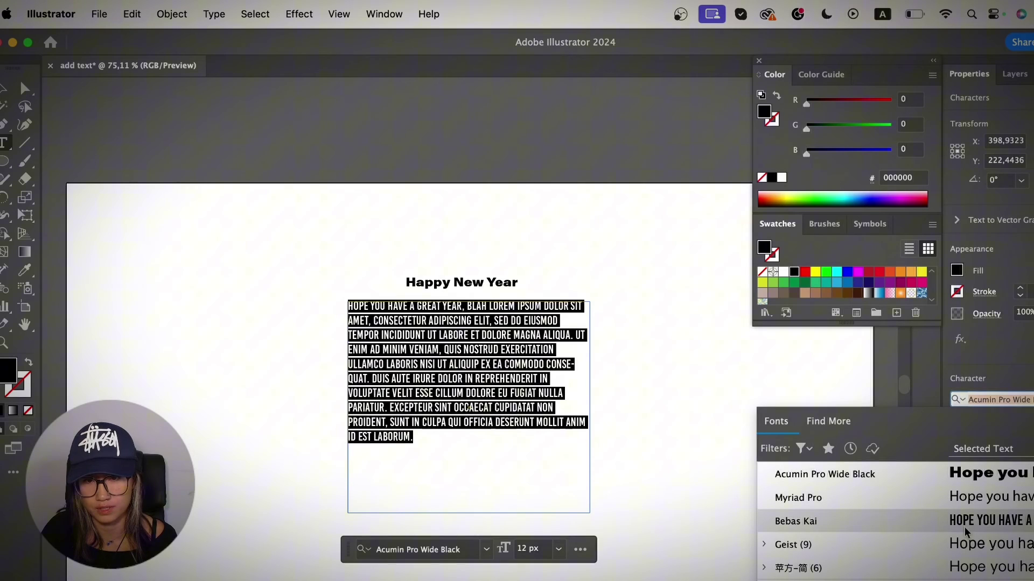
{"action": "left_click", "coordinate": [965, 500]}
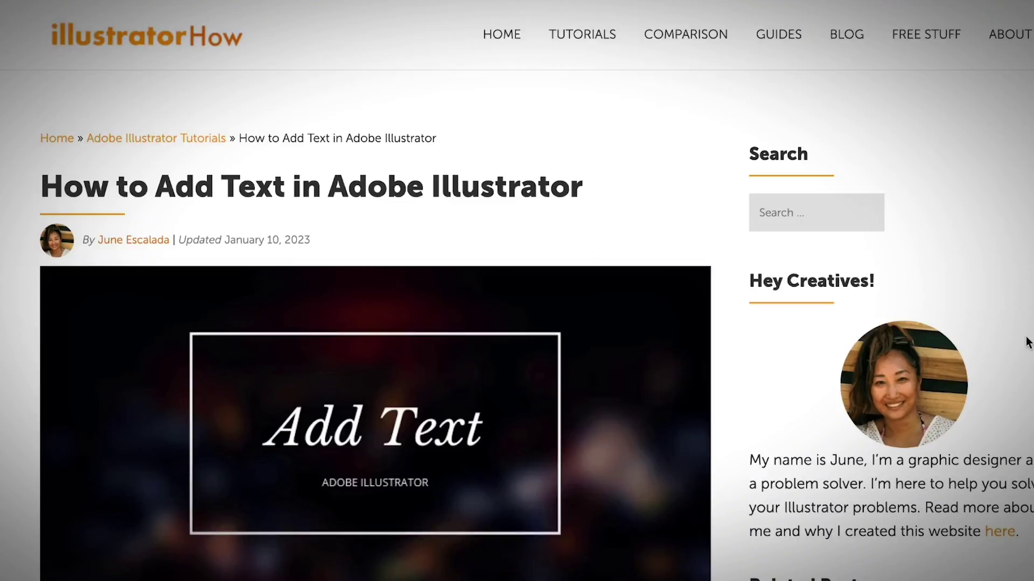
- Scroll the 'How to Add Text in Adobe Illustrator' article down to its Formatting Text (Quick Guide) section
{"action": "scroll", "coordinate": [1026, 337], "scroll_direction": "down", "scroll_amount": 4}
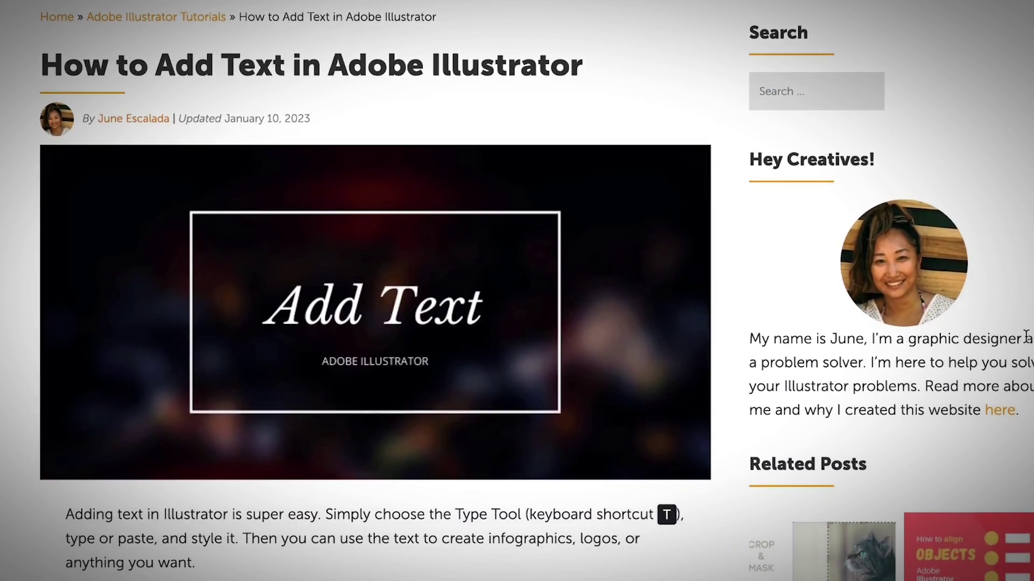
{"action": "scroll", "coordinate": [1026, 337], "scroll_direction": "down", "scroll_amount": 10}
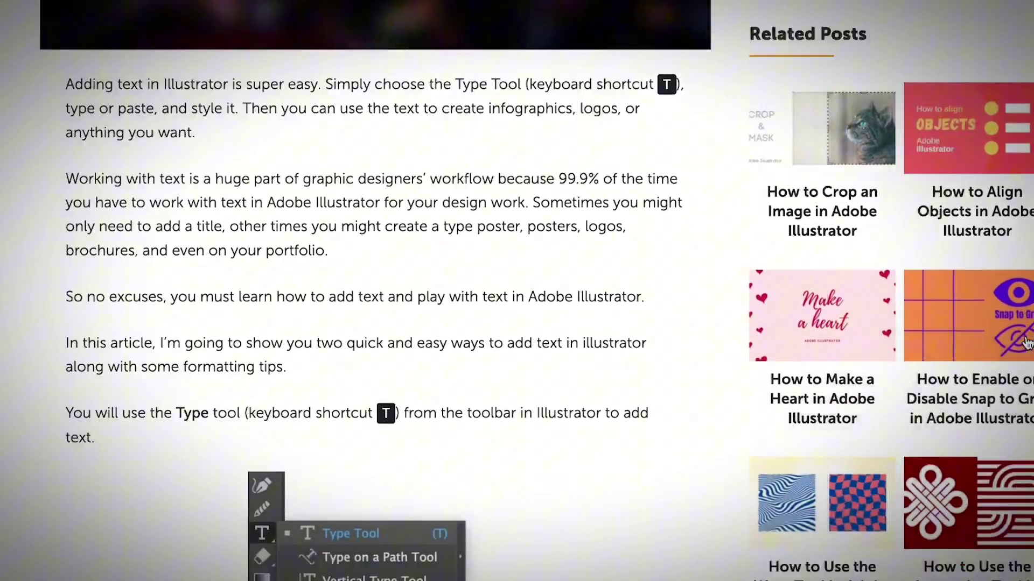
{"action": "scroll", "coordinate": [1026, 342], "scroll_direction": "down", "scroll_amount": 20}
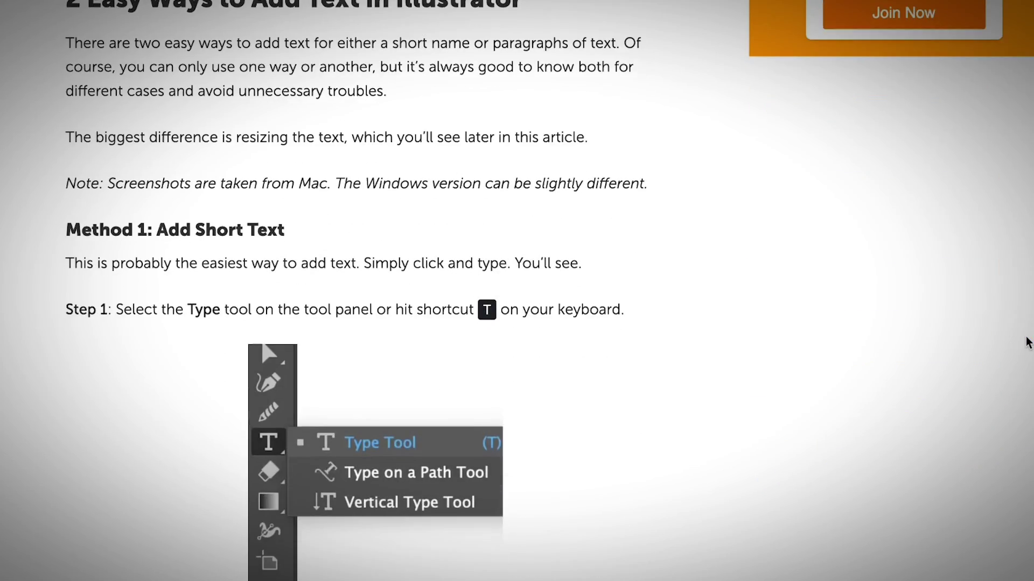
{"action": "scroll", "coordinate": [1026, 342], "scroll_direction": "up", "scroll_amount": 1}
{"action": "scroll", "coordinate": [1026, 342], "scroll_direction": "down", "scroll_amount": 13}
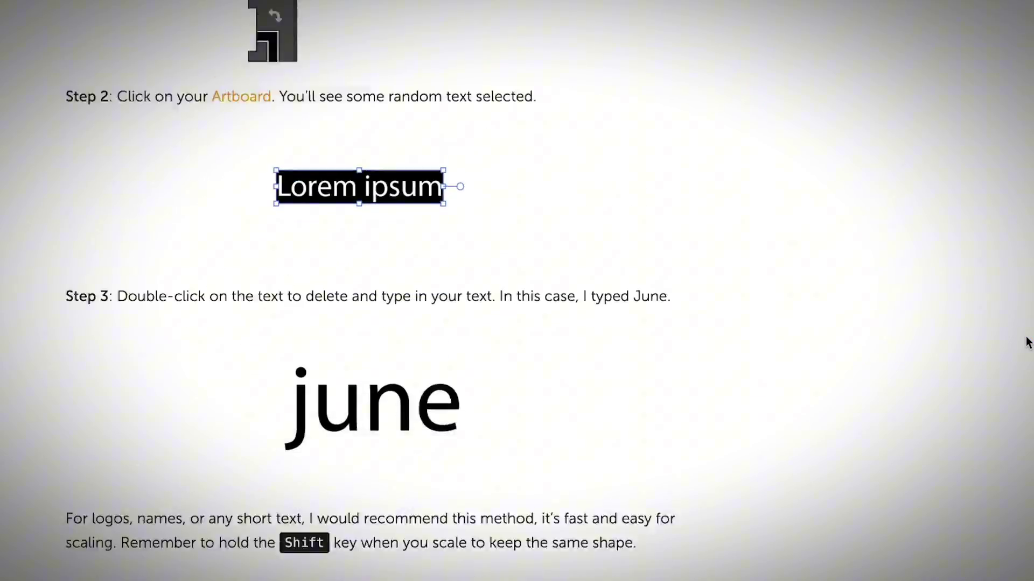
{"action": "scroll", "coordinate": [1026, 343], "scroll_direction": "down", "scroll_amount": 15}
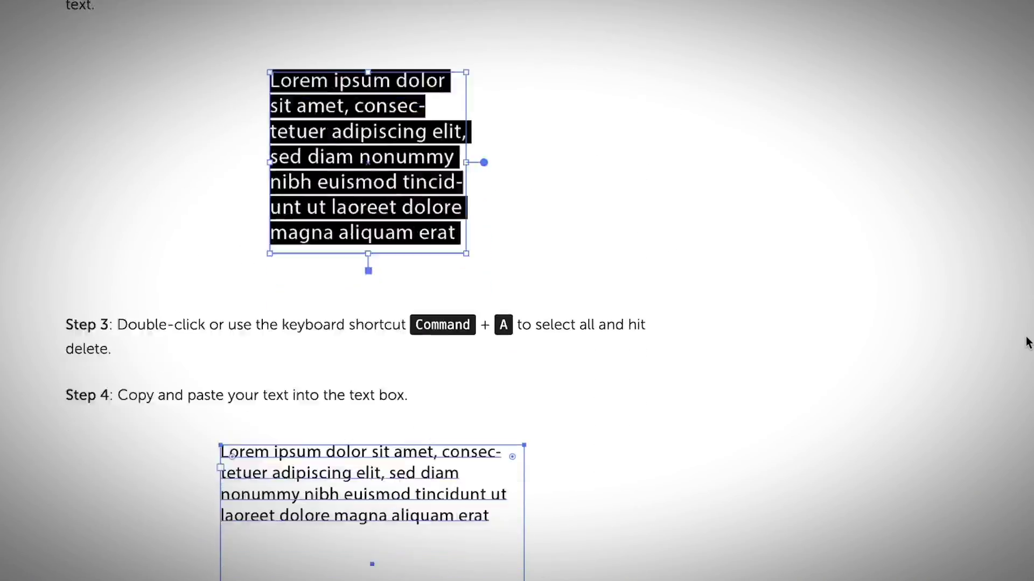
{"action": "scroll", "coordinate": [1026, 342], "scroll_direction": "down", "scroll_amount": 20}
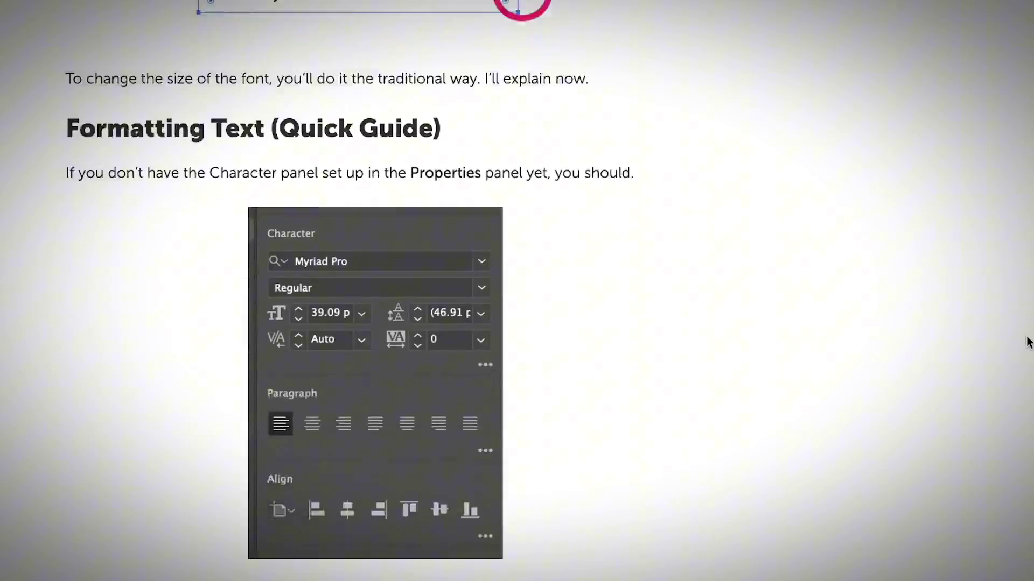